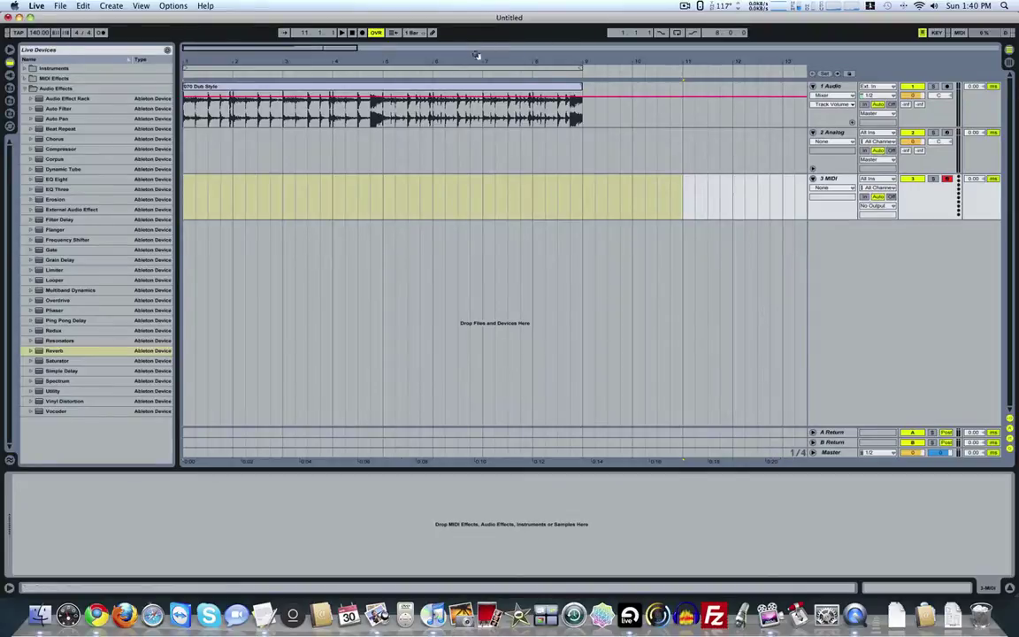
Step: Insert an empty MIDI clip from 1.1.1 to 4.1.1 on the MIDI track and open it in the note editor
drag(473, 60, 472, 39)
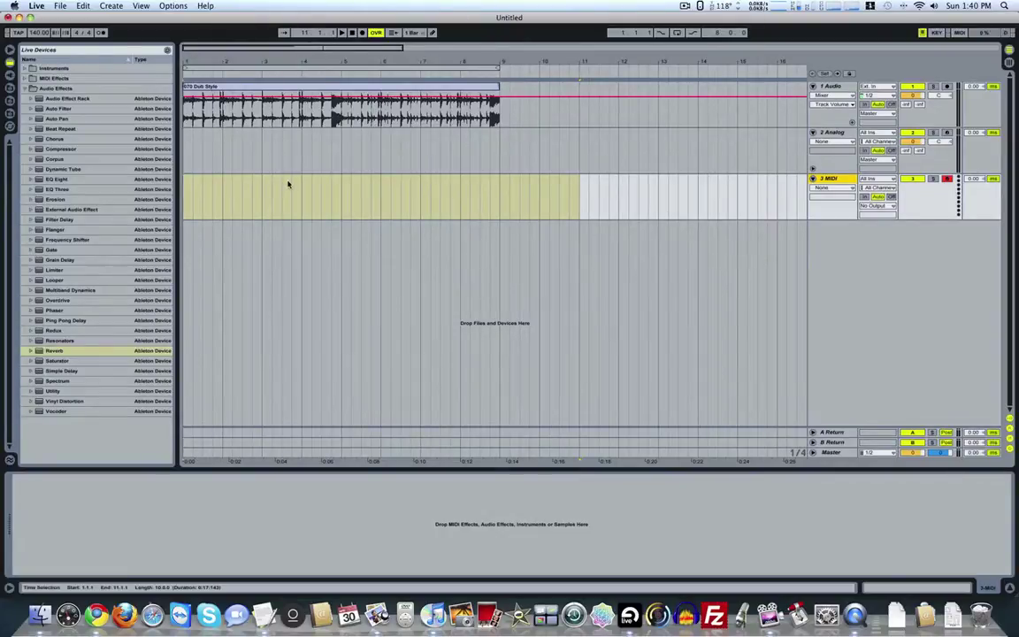
click(301, 208)
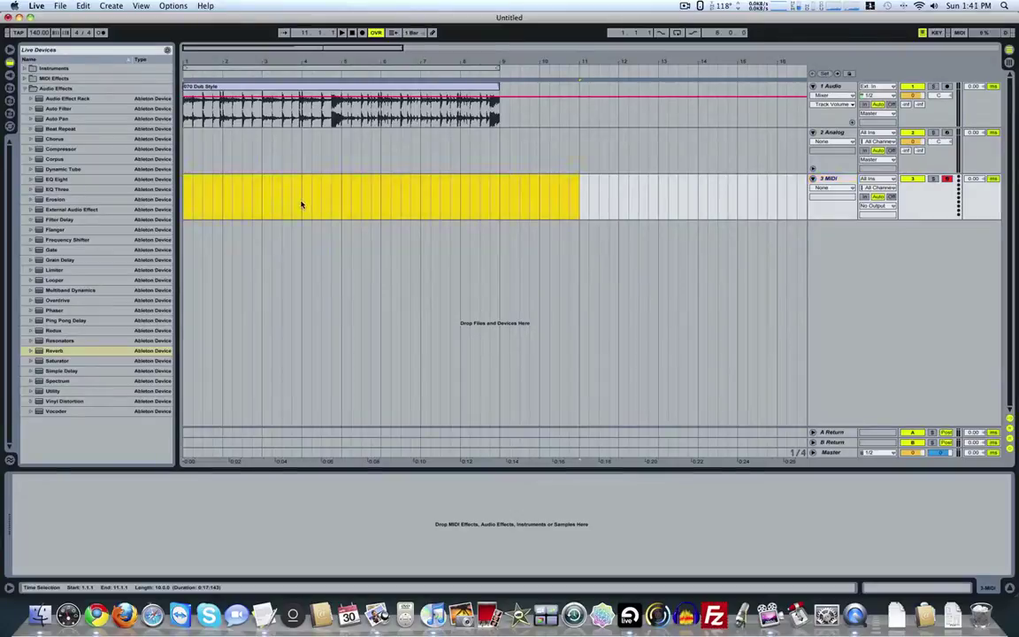
drag(301, 207, 184, 209)
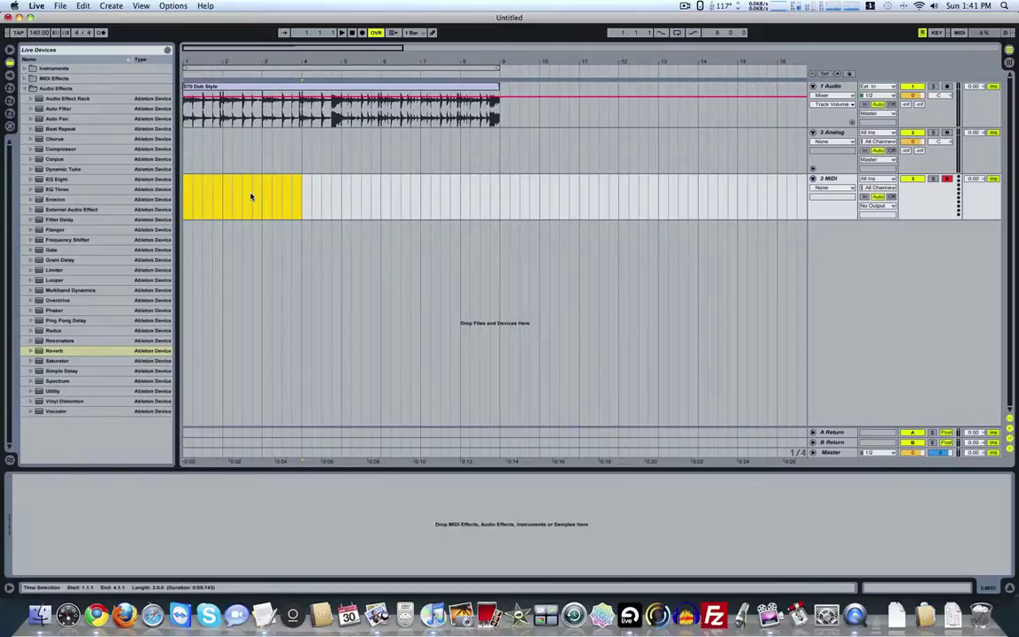
key(super+shift+m)
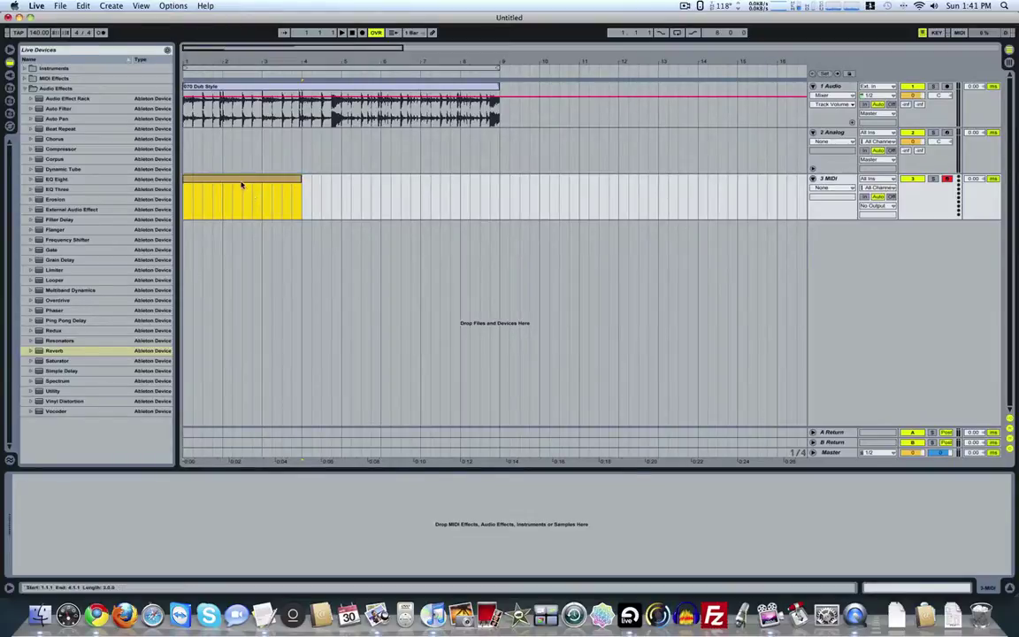
double_click(242, 183)
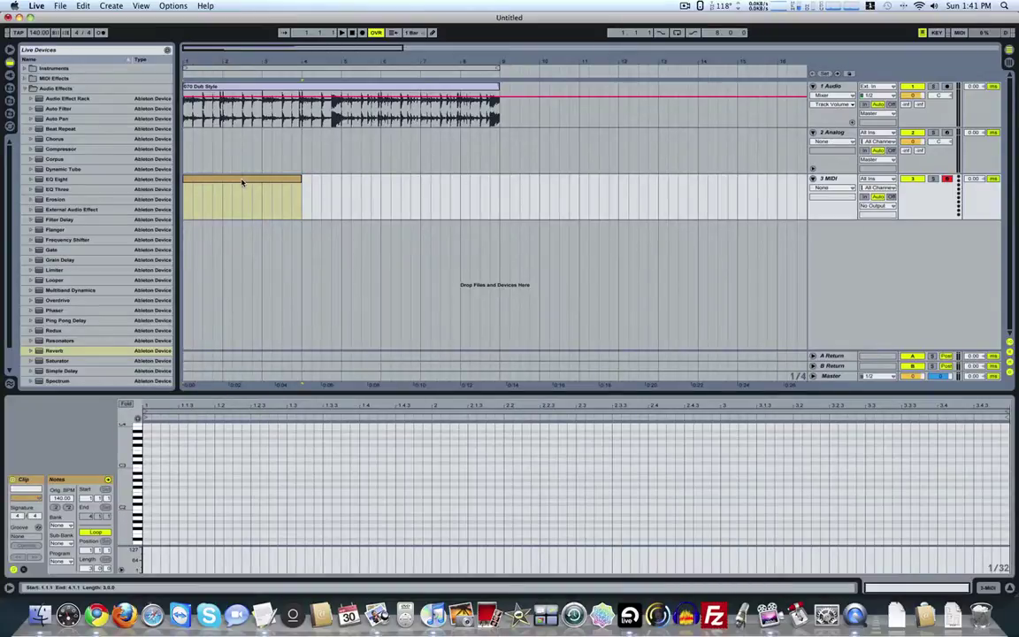
Step: Delete the empty clip from the MIDI track
click(265, 182)
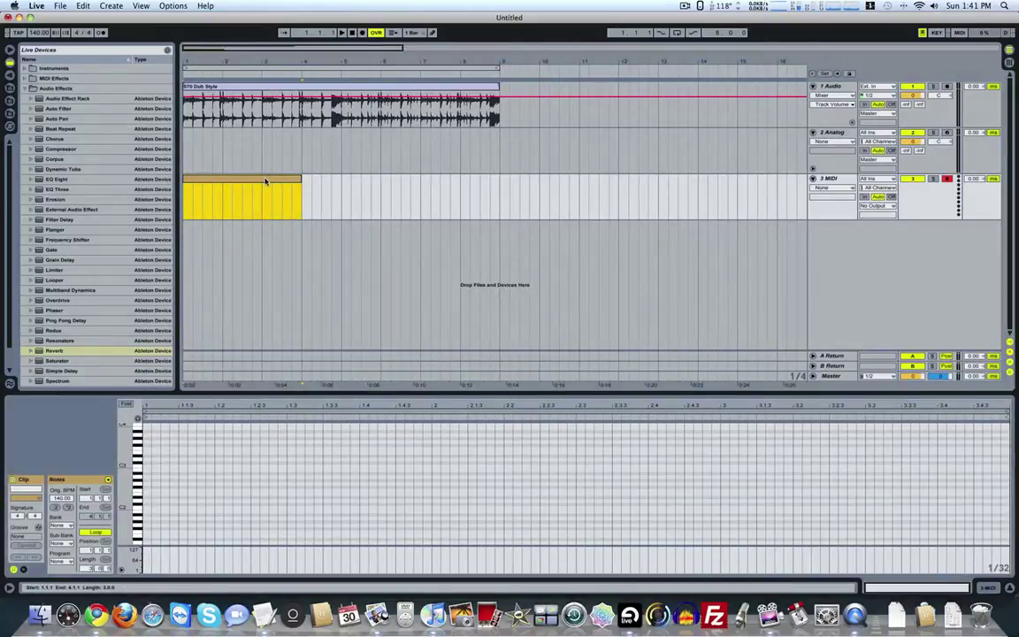
key(Delete)
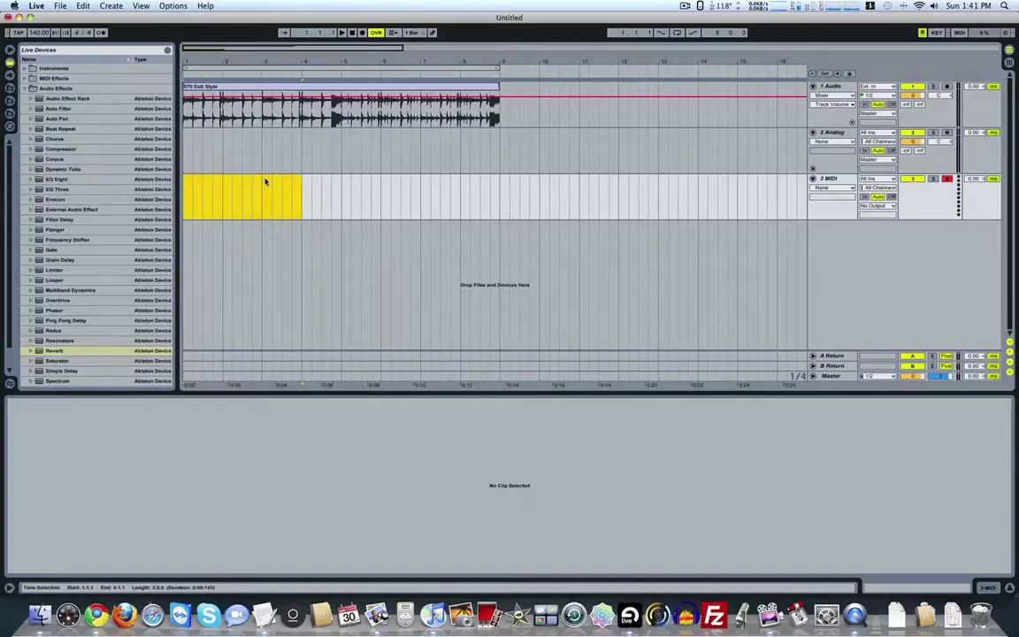
Step: Select the Audio, Analog and MIDI tracks and combine them into a group track
click(829, 91)
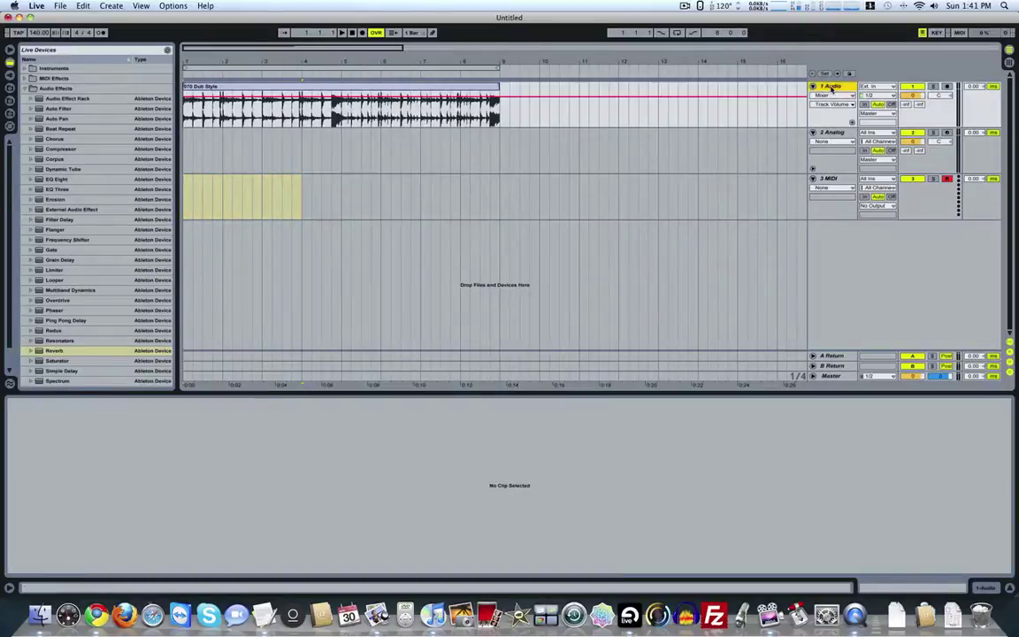
shift+click(838, 133)
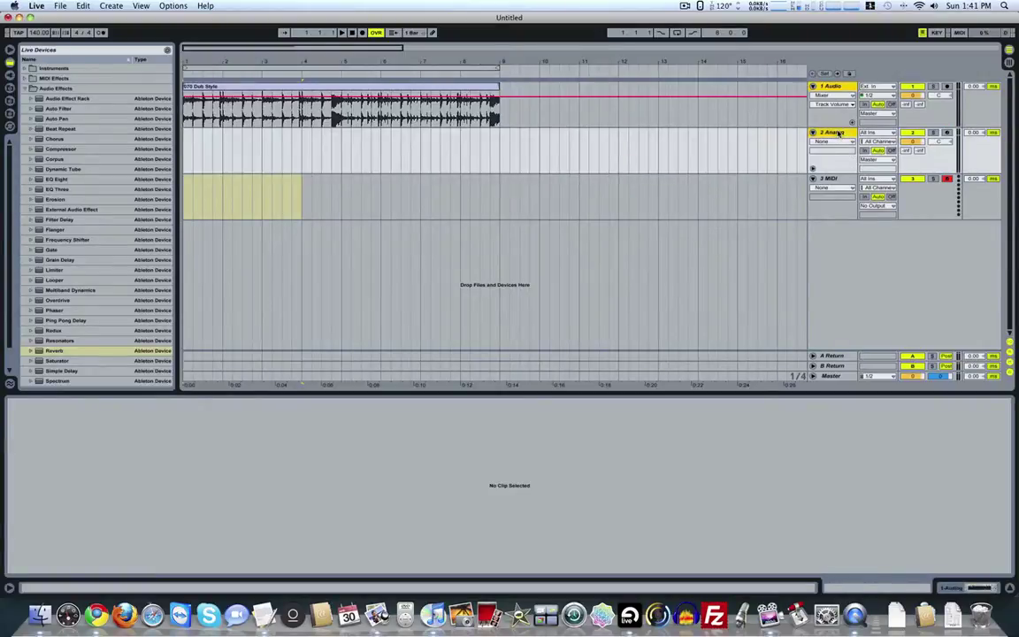
shift+click(833, 178)
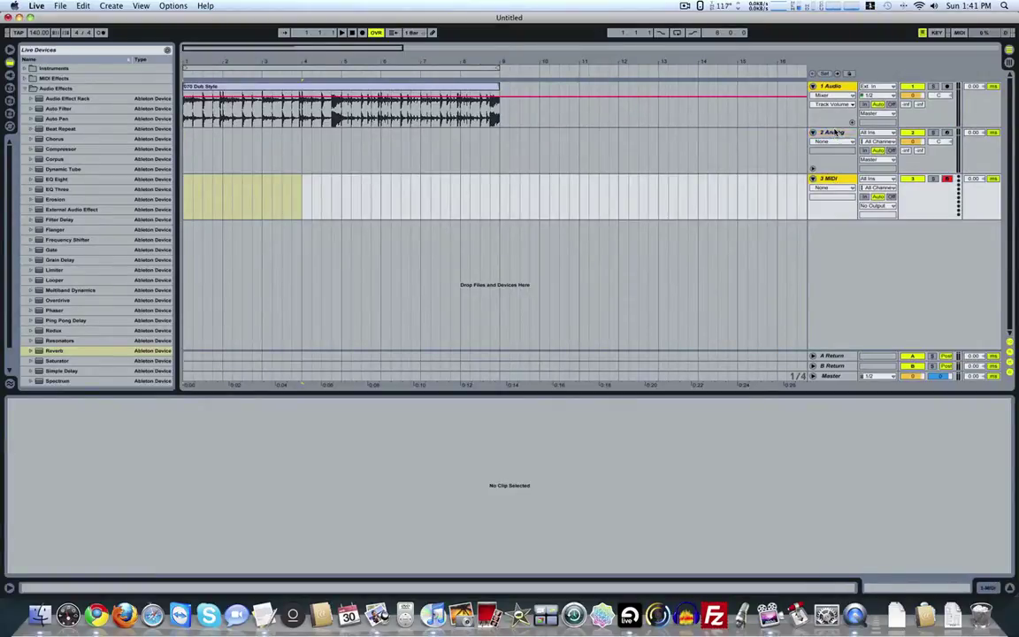
key(shift+Up)
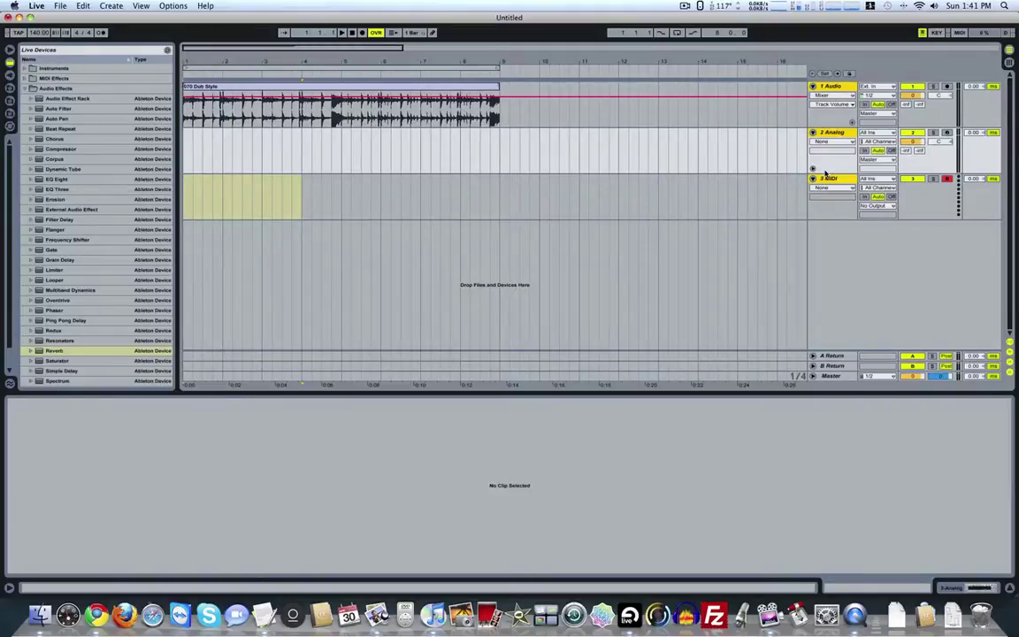
click(831, 88)
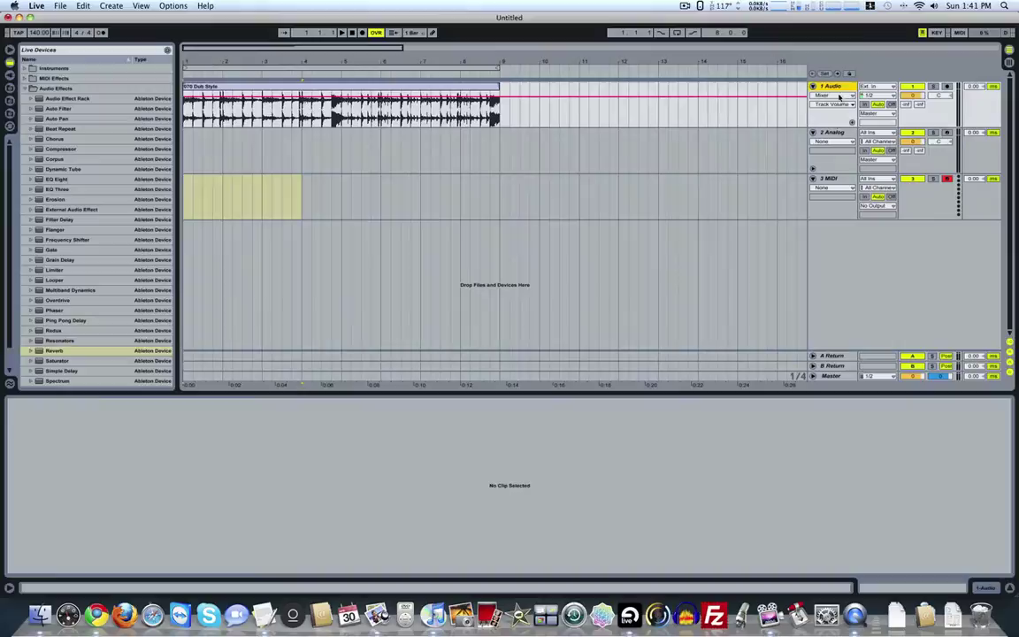
shift+click(837, 181)
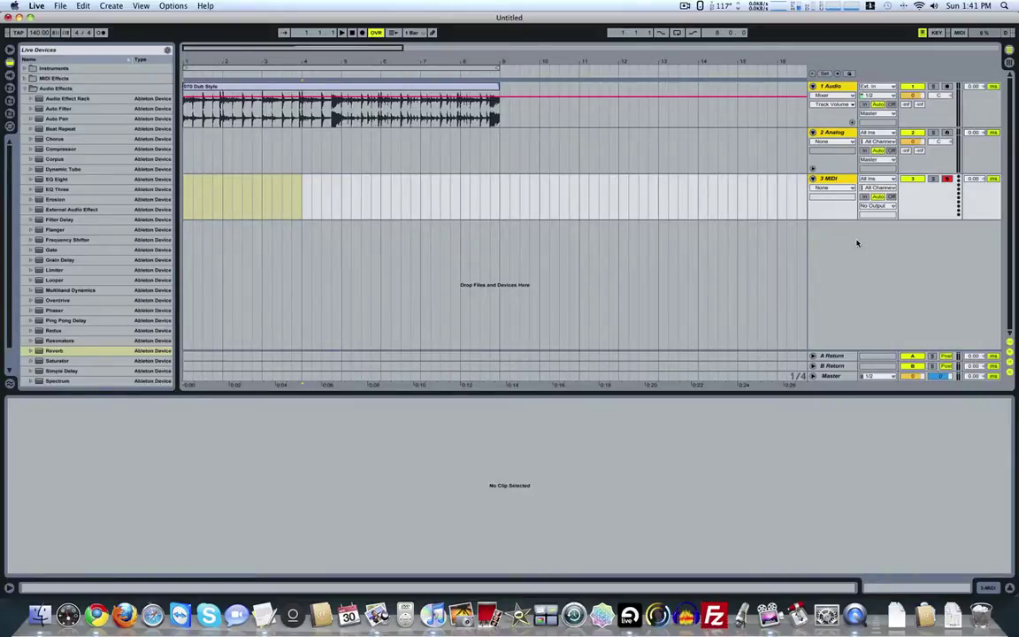
key(super+g)
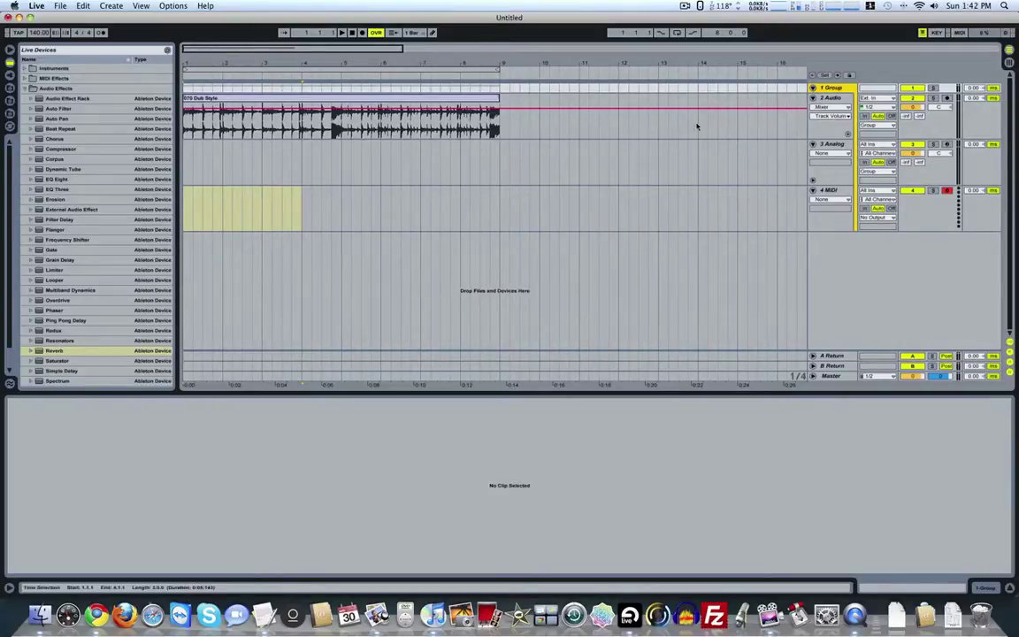
Step: Add a volume automation breakpoint near the start of the 070 Dub Style clip on the audio track
click(193, 110)
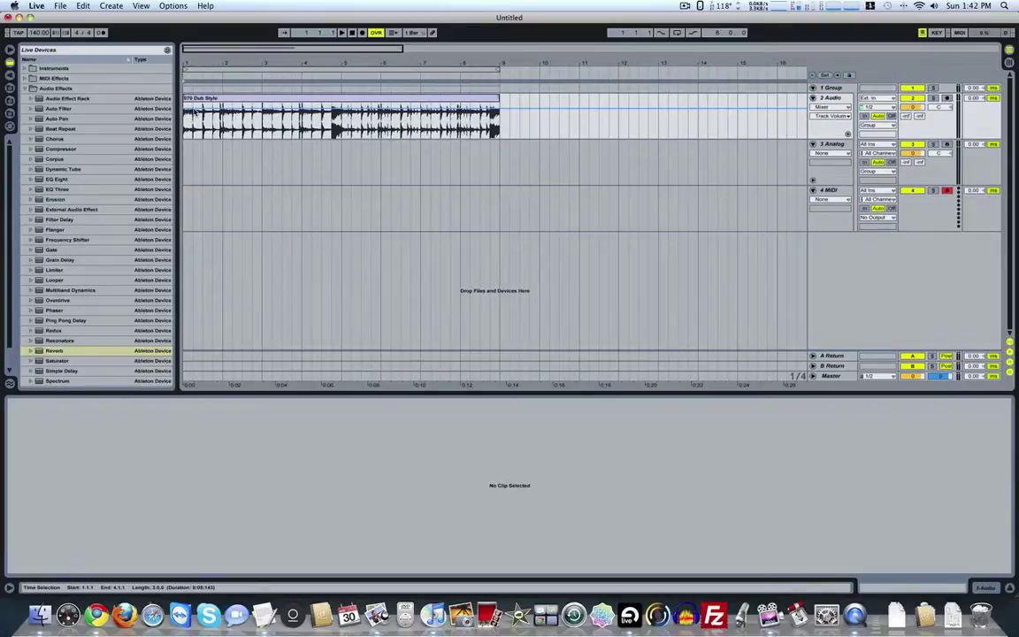
double_click(193, 108)
double_click(227, 109)
drag(228, 109, 251, 110)
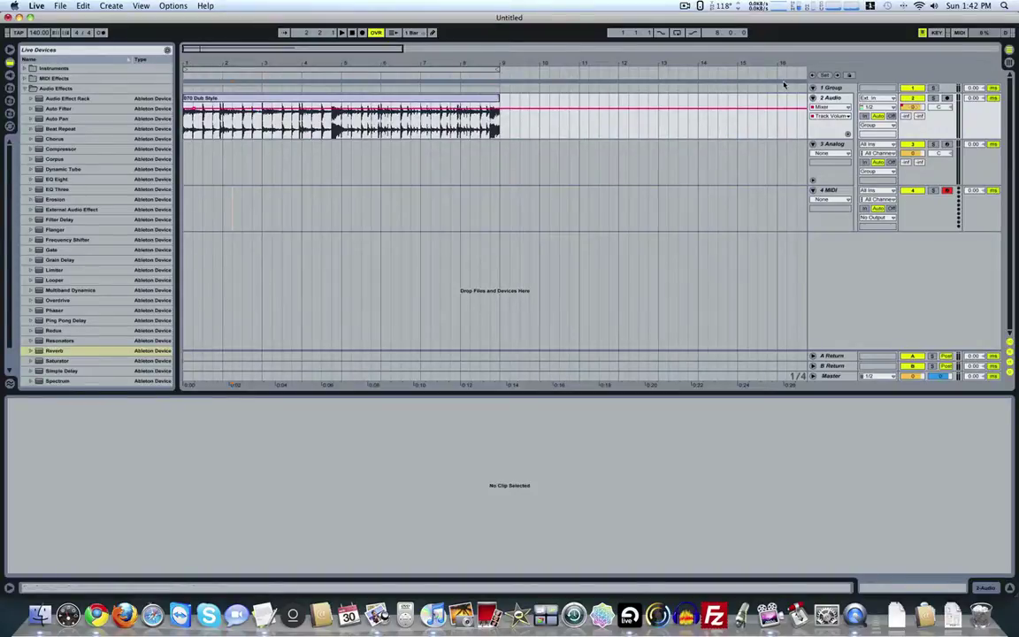
Step: Fold and unfold the group, and add the Reverb audio effect to the group track
click(813, 88)
click(813, 89)
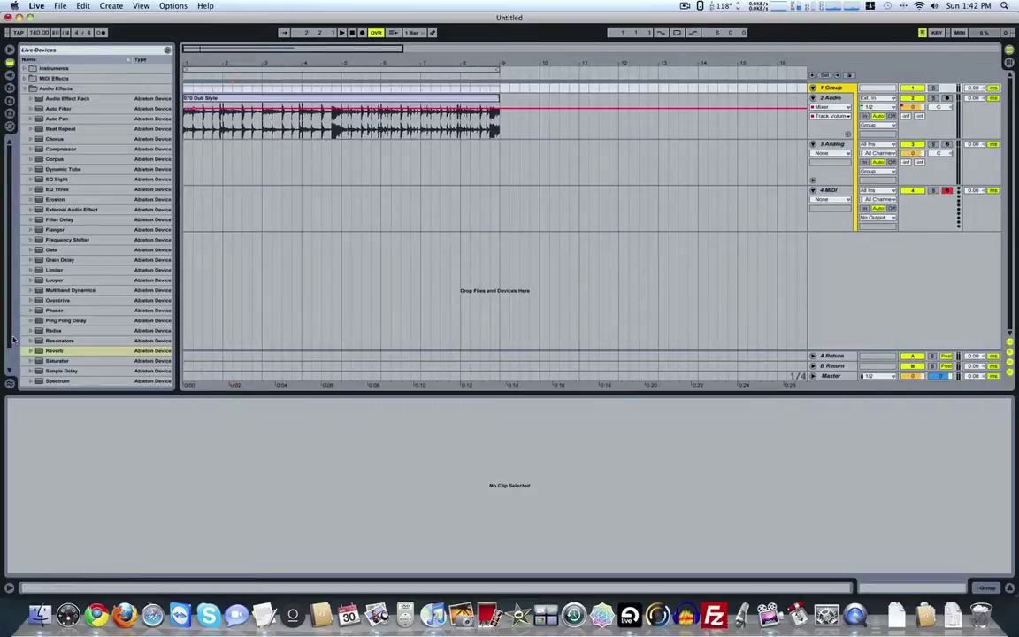
double_click(838, 88)
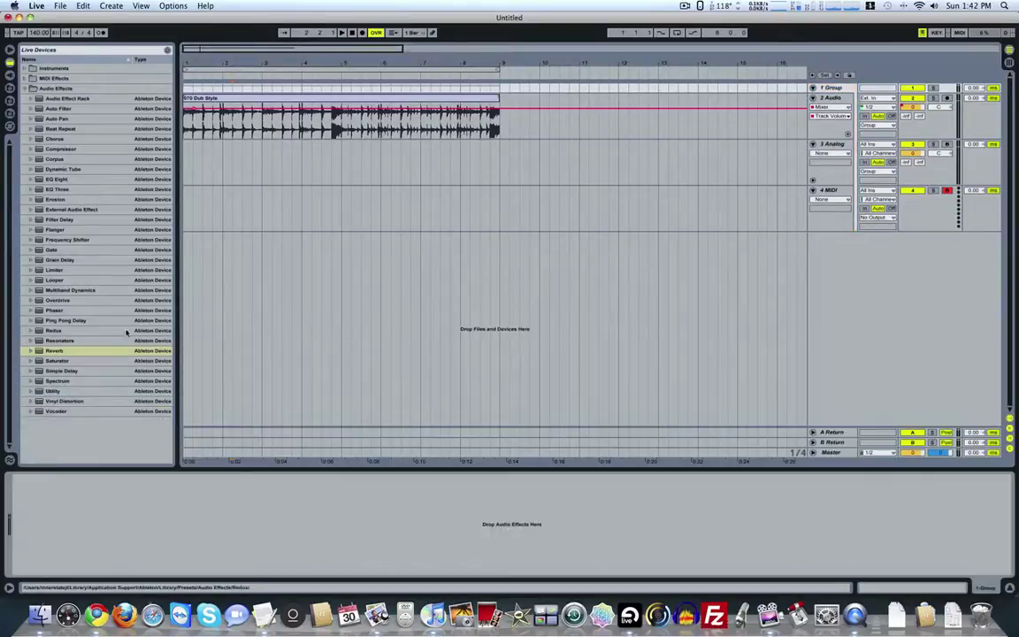
drag(38, 352, 135, 561)
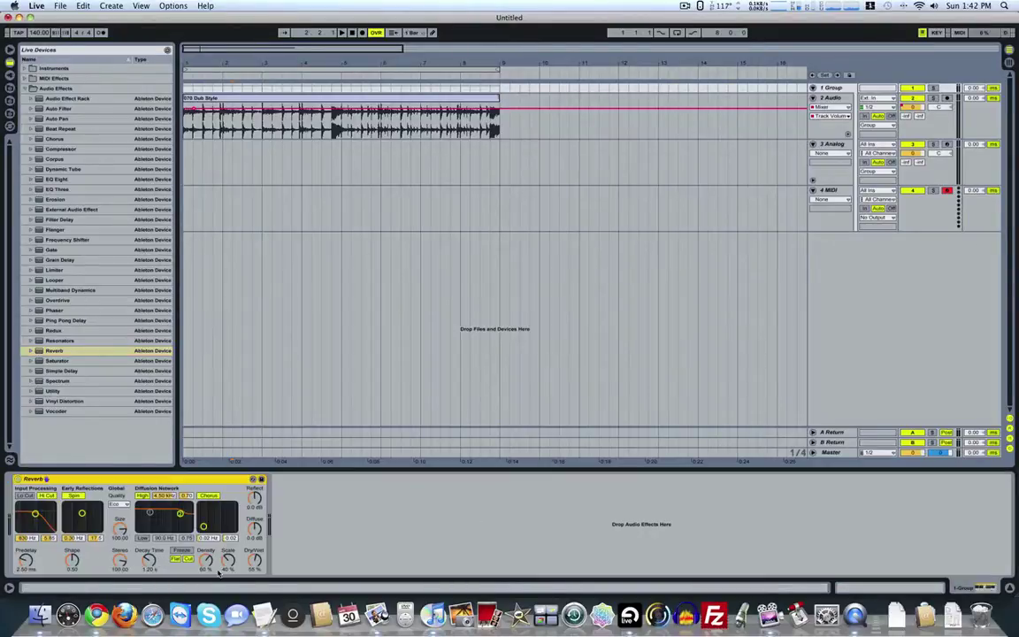
Step: Show the Reverb's Dry/Wet and the group's track volume automation in new lanes on the group track
drag(255, 559, 254, 573)
right_click(255, 559)
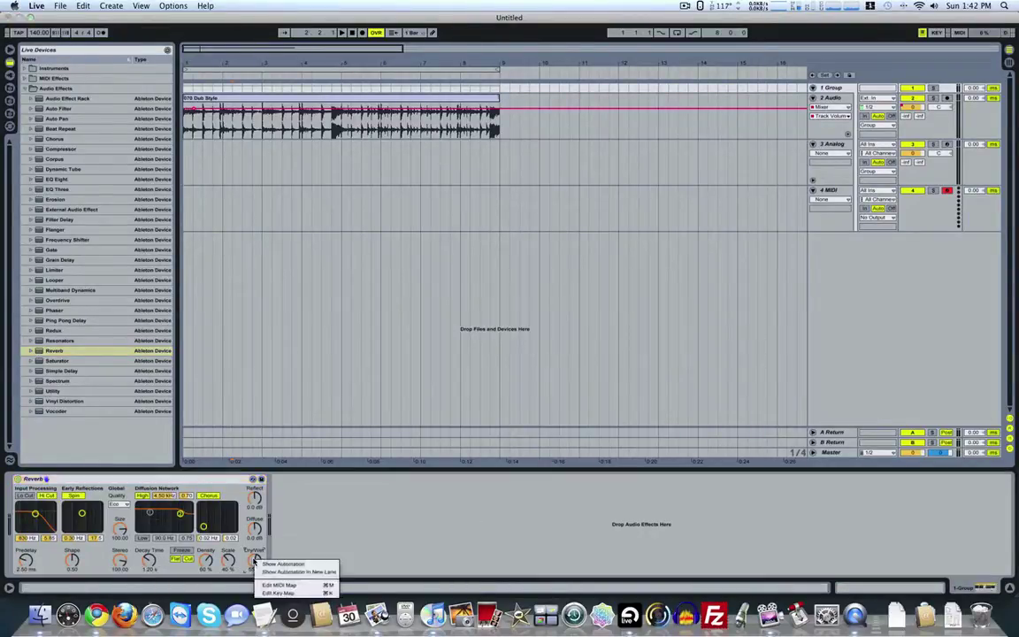
click(303, 573)
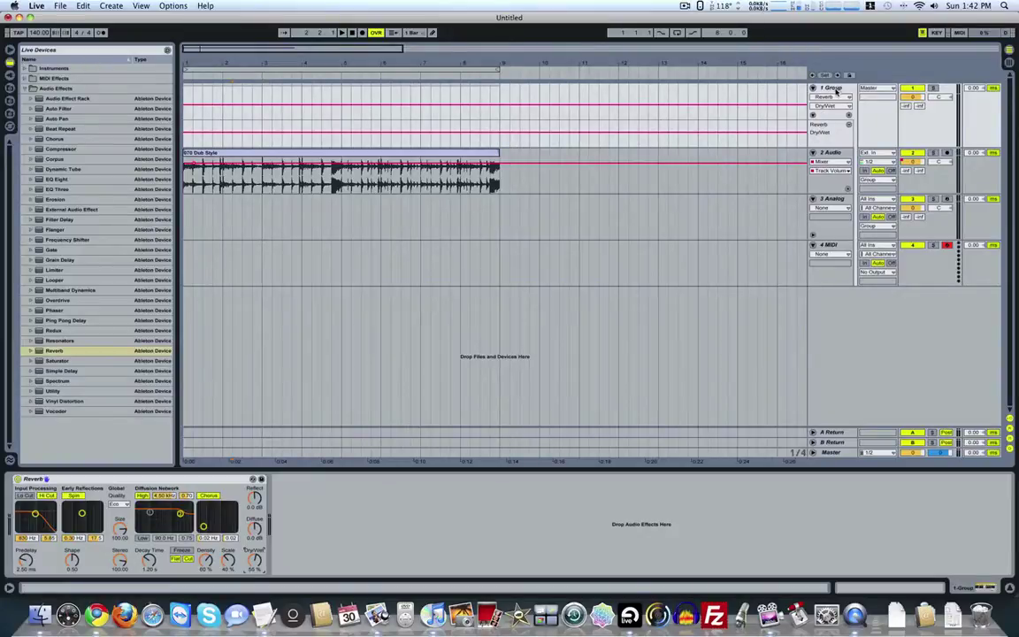
key(Tab)
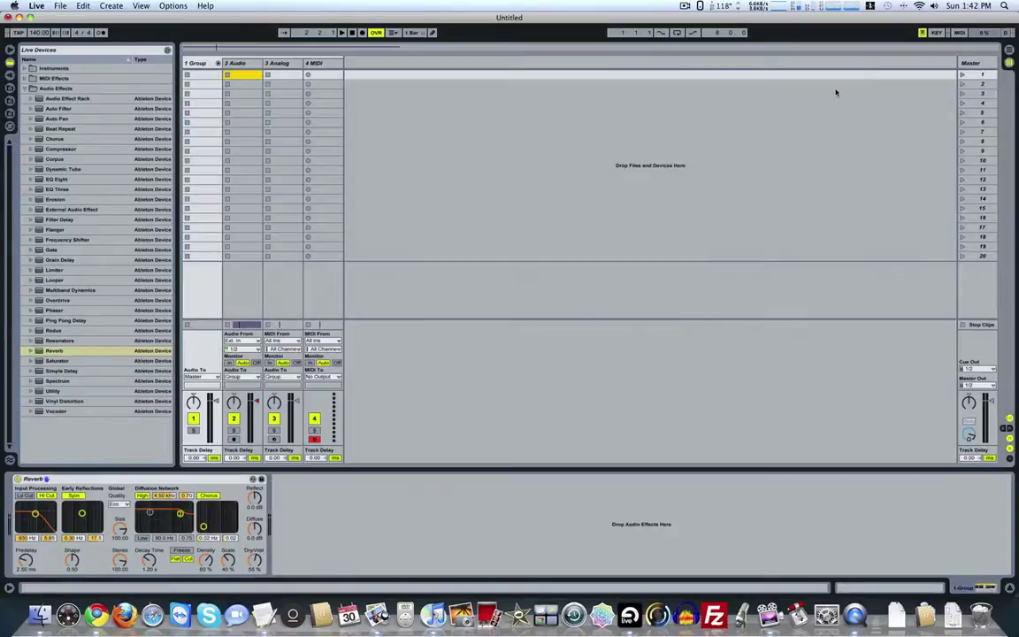
right_click(216, 402)
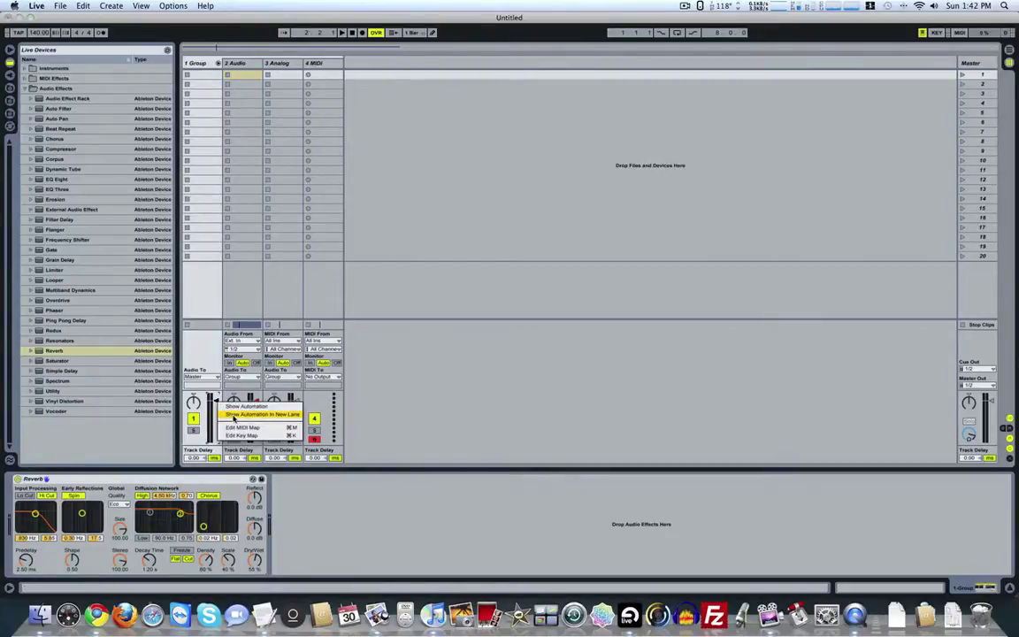
click(236, 415)
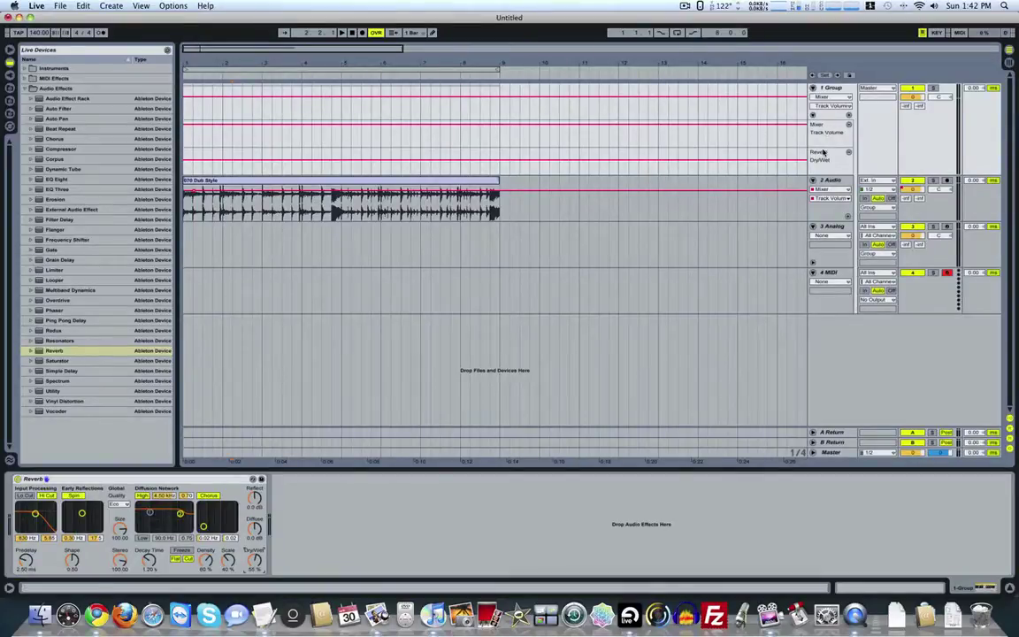
Step: Fold the group to view only its automation lanes and unfold it again
click(238, 131)
click(812, 89)
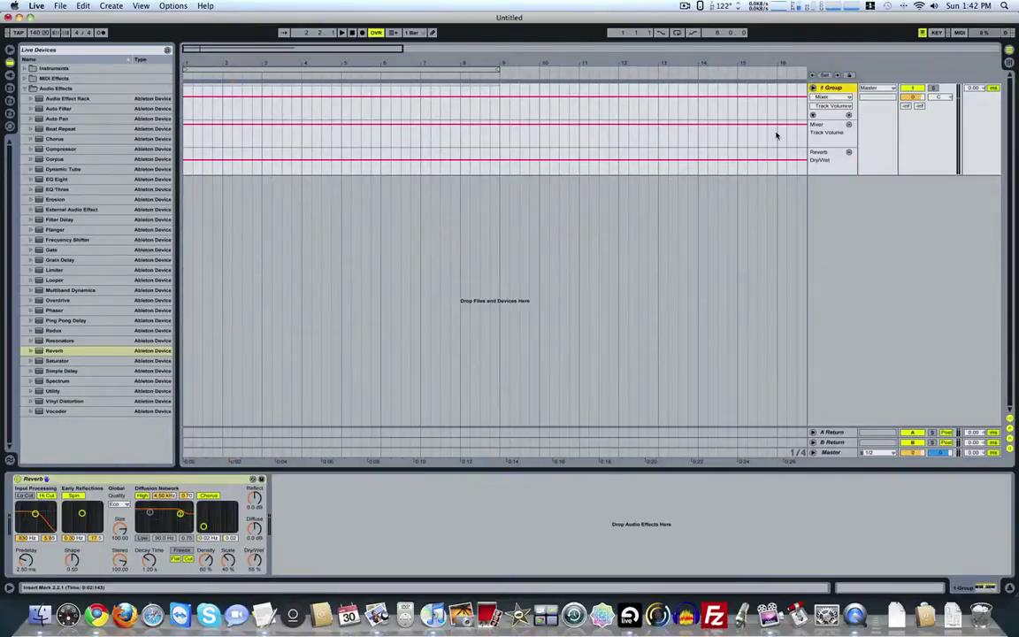
click(812, 89)
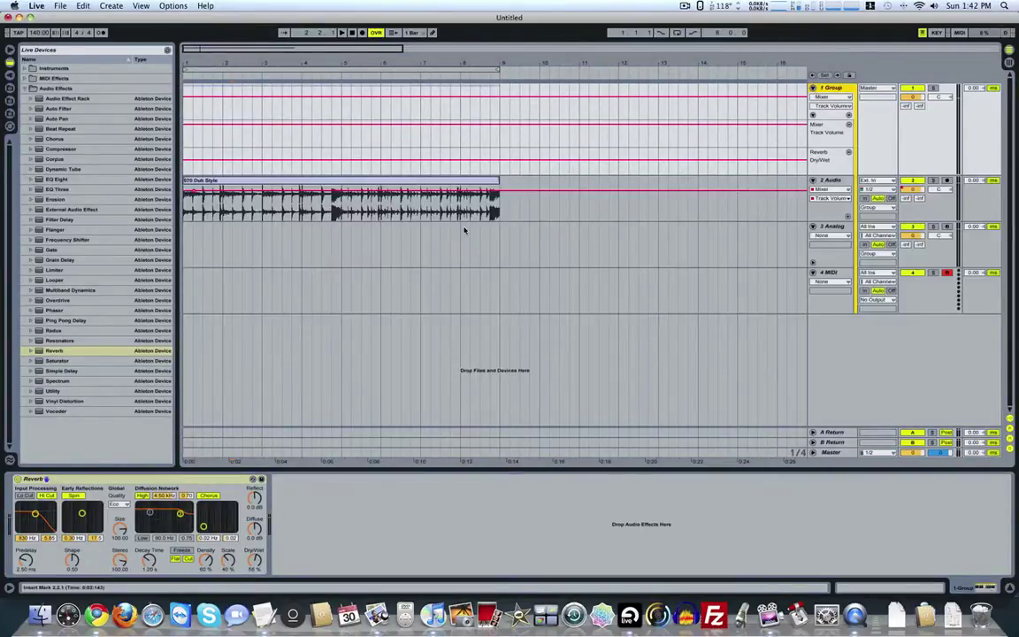
Step: Select the drum hit from 1.3.1 to 1.4.1 in the 070 Dub Style clip and play it
click(831, 274)
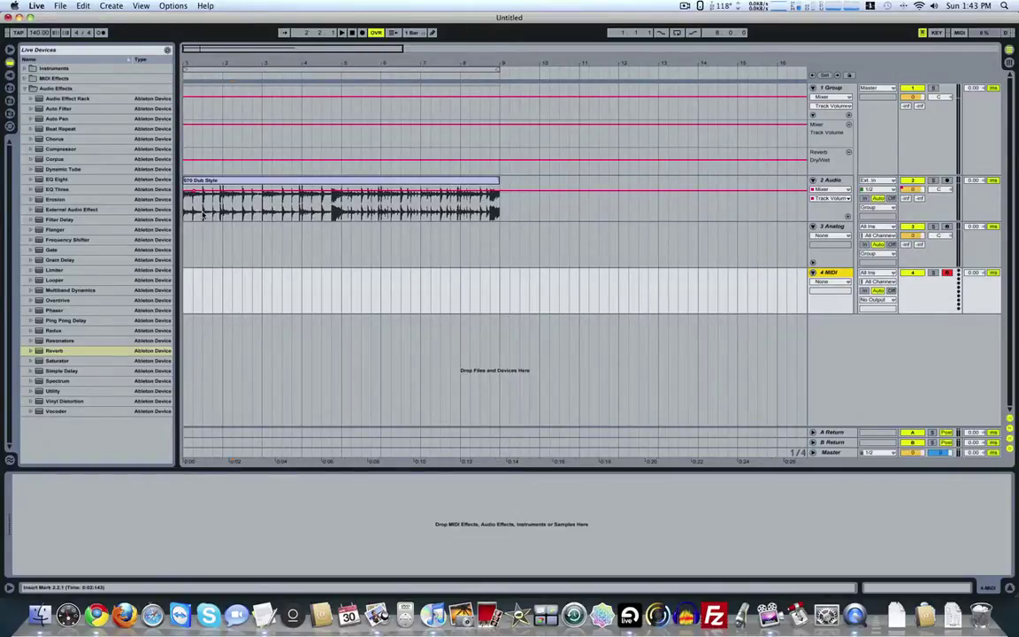
drag(203, 215, 213, 215)
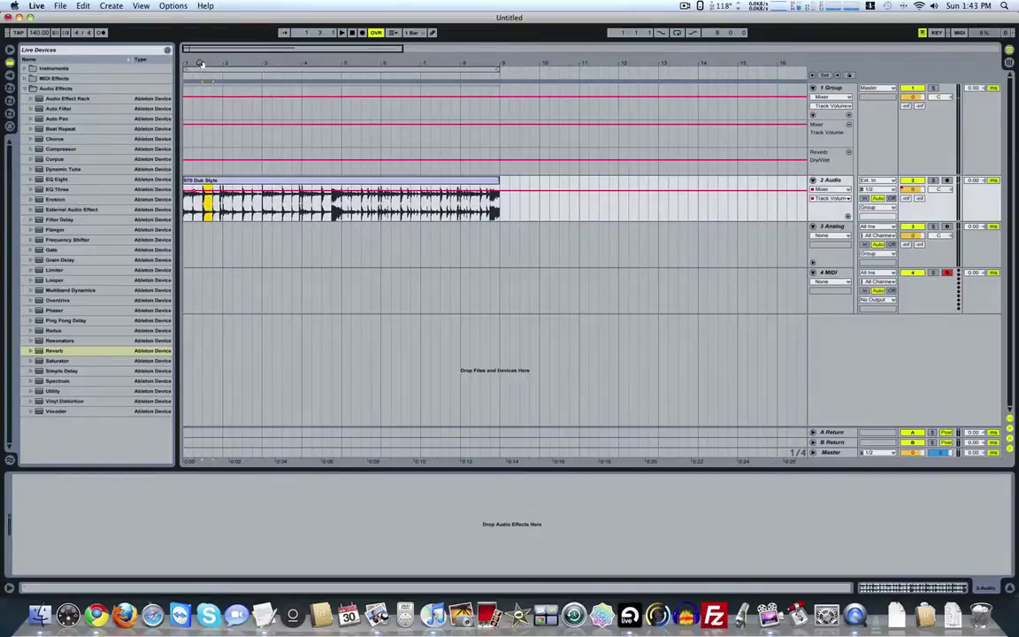
drag(201, 63, 276, 73)
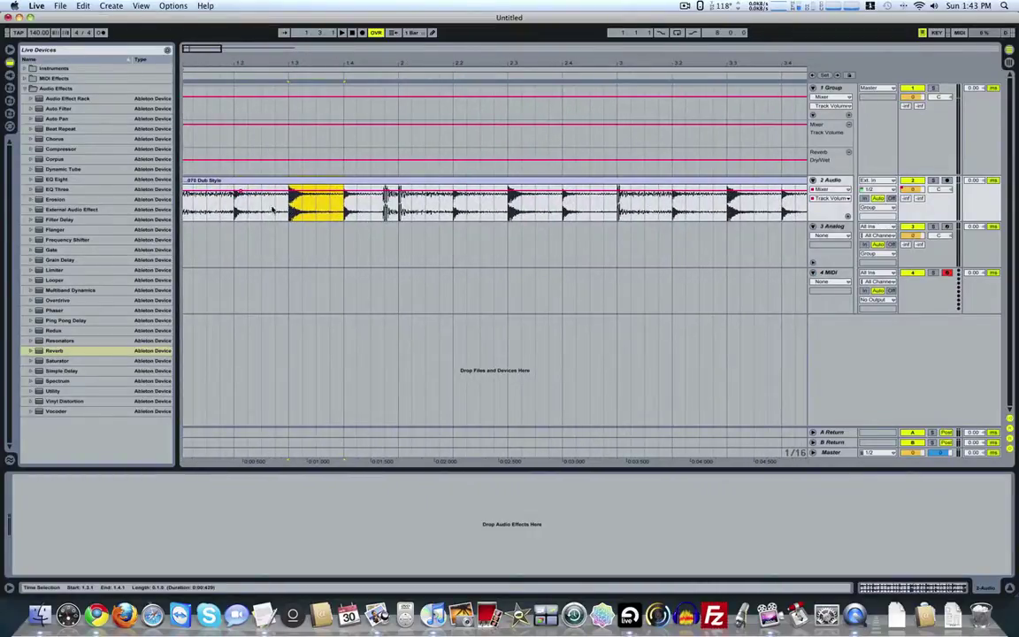
key(space)
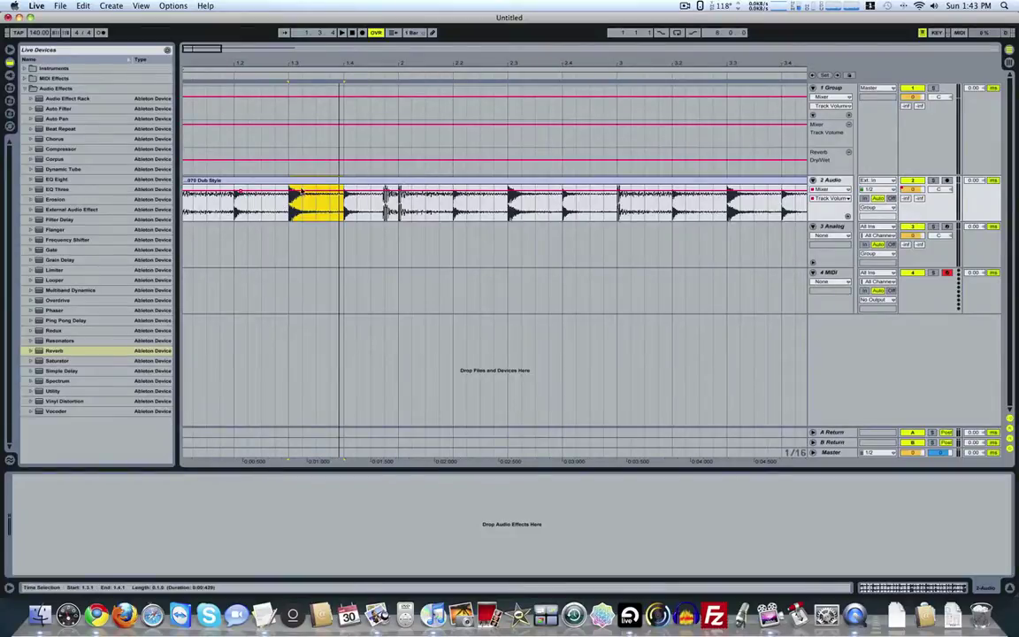
Step: Load the 070 Dub Style clip into a sampler instrument on the MIDI track and play a test note
click(832, 277)
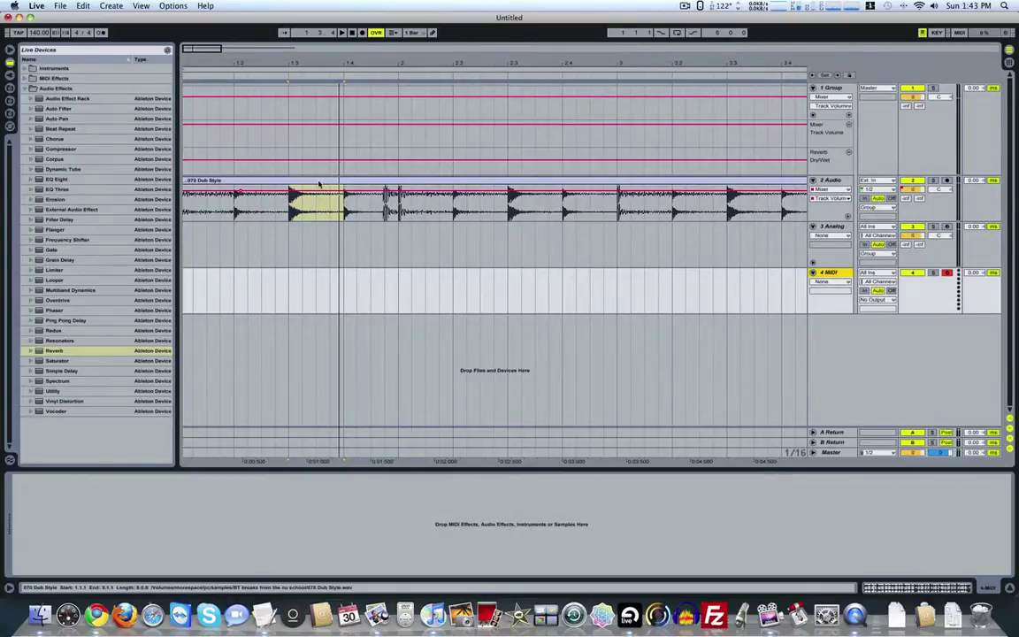
drag(318, 186, 202, 549)
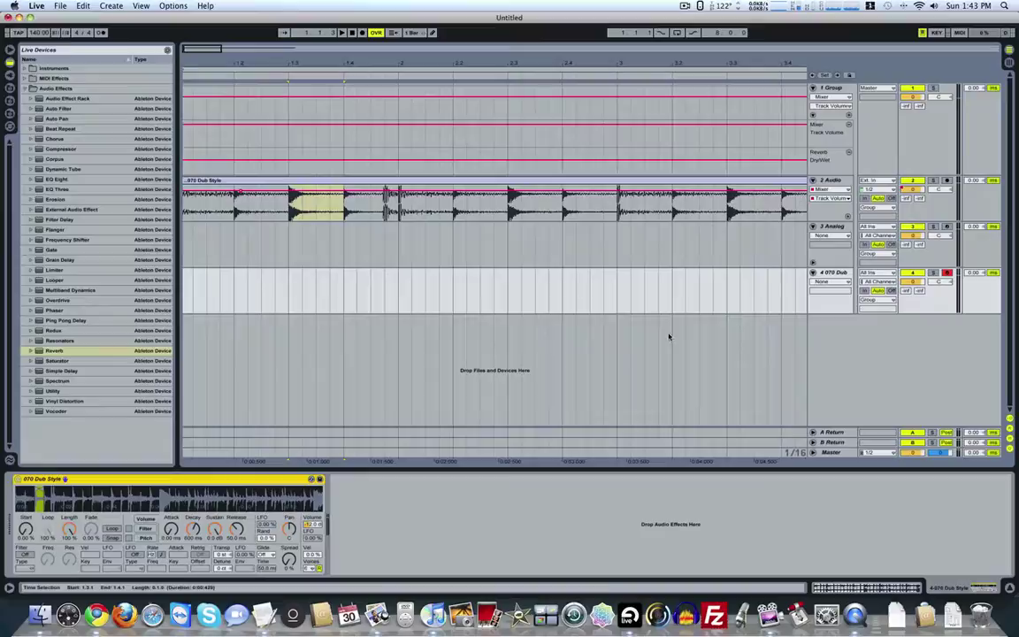
click(834, 273)
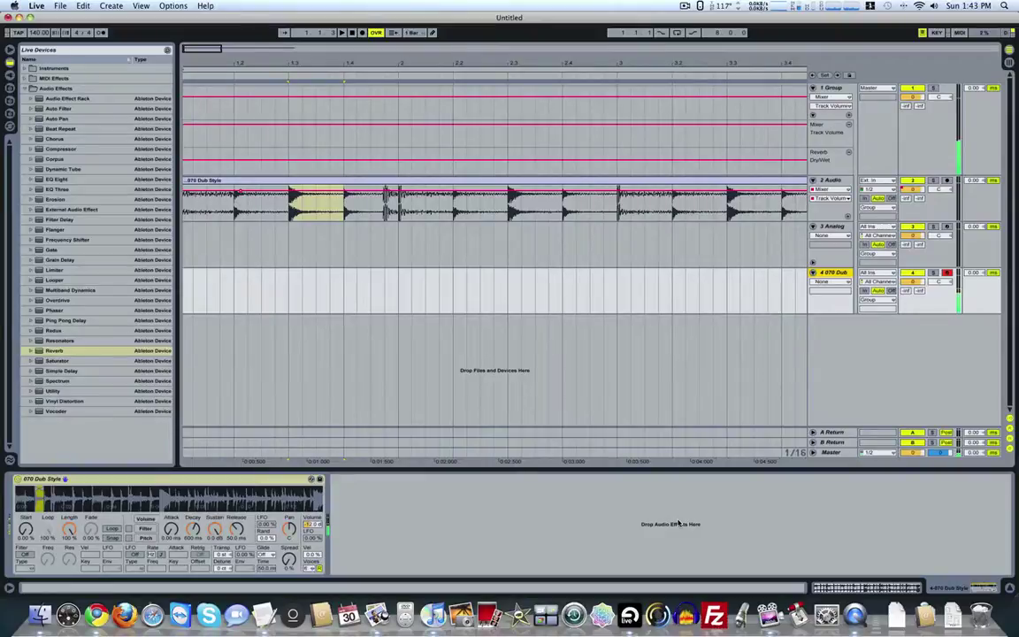
key(a)
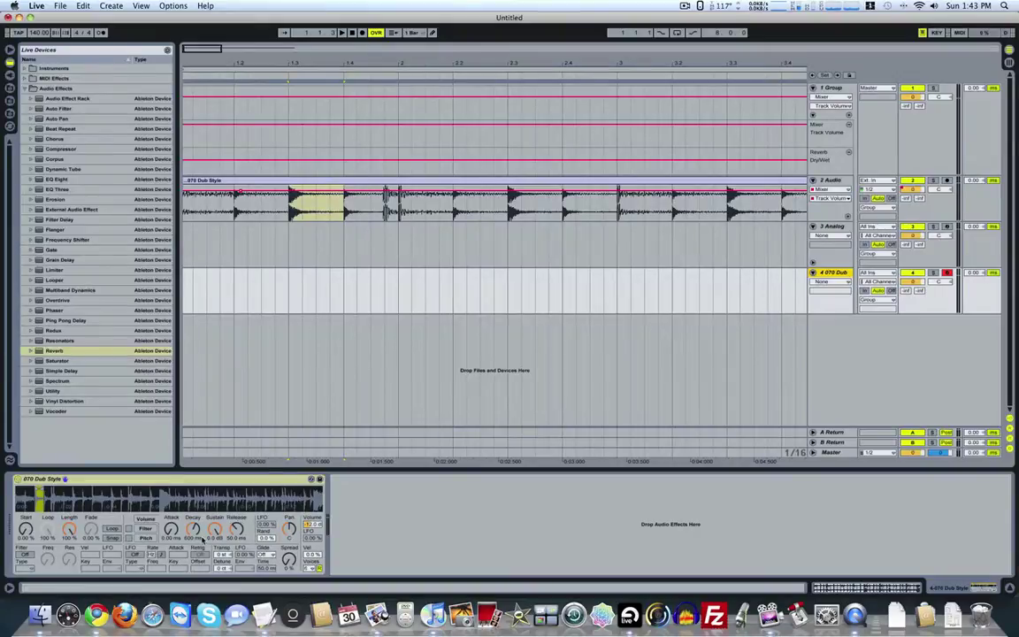
Step: Set the sampler's volume envelope Decay to 2.37 s and play a test note
drag(193, 528, 192, 499)
key(a)
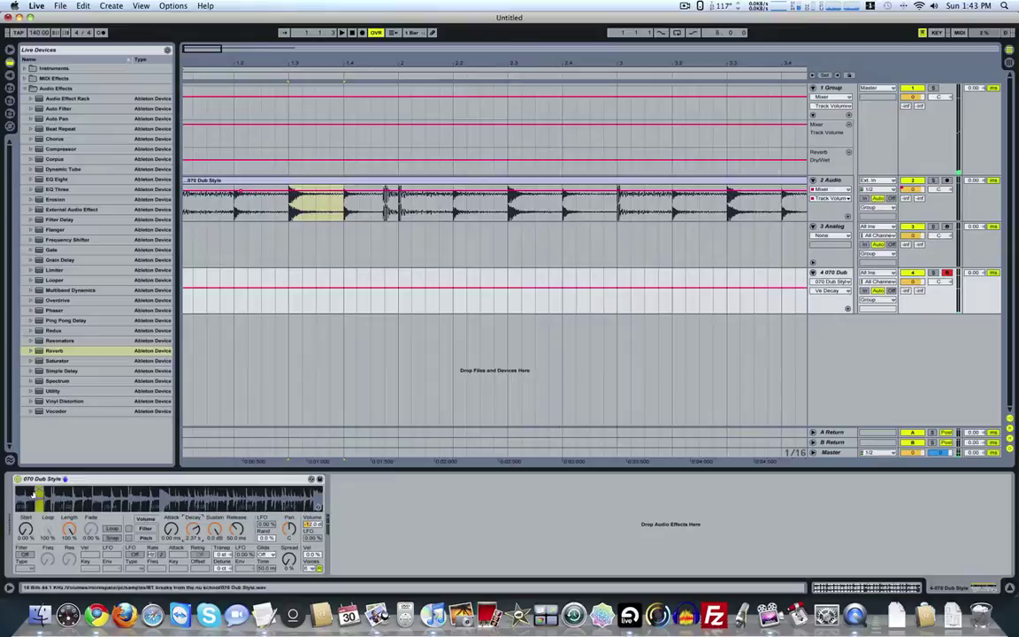
Step: Shorten the sample Length in the 070 Dub Style sampler and switch off the Reverb on the group track
drag(69, 528, 68, 536)
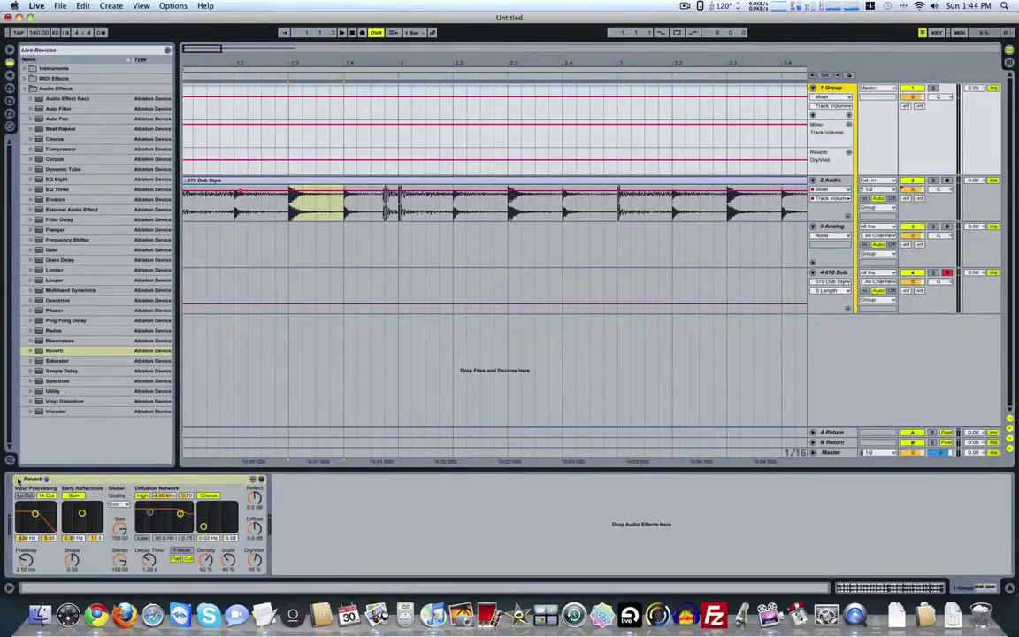
click(17, 478)
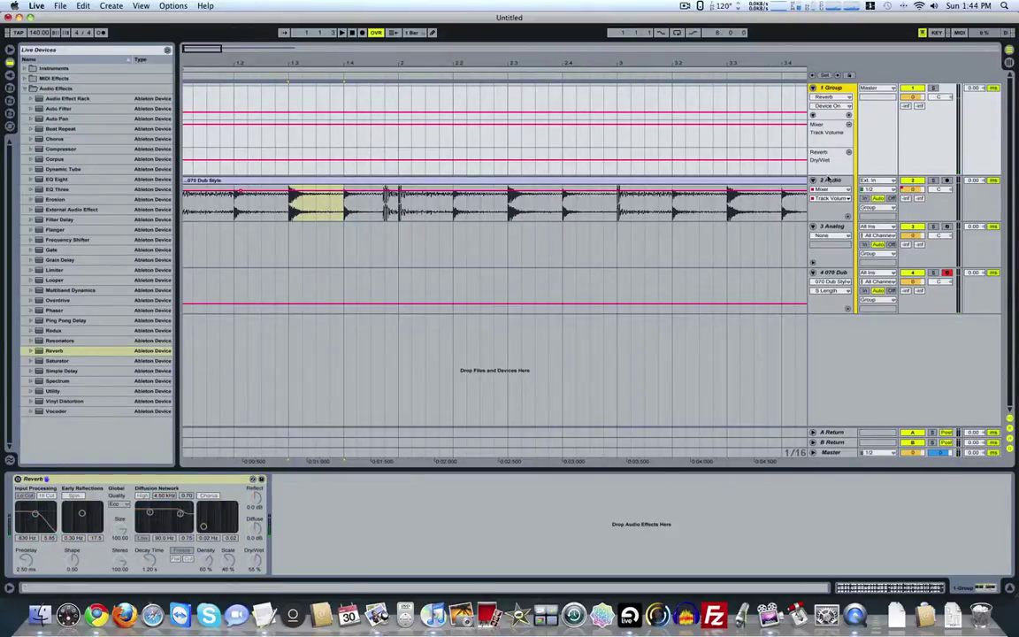
Step: Enable Loop in the 070 Dub Style sampler, try a 9.52 % Length, and finish with Loop at 99.2 % and Length at 100 %
click(831, 277)
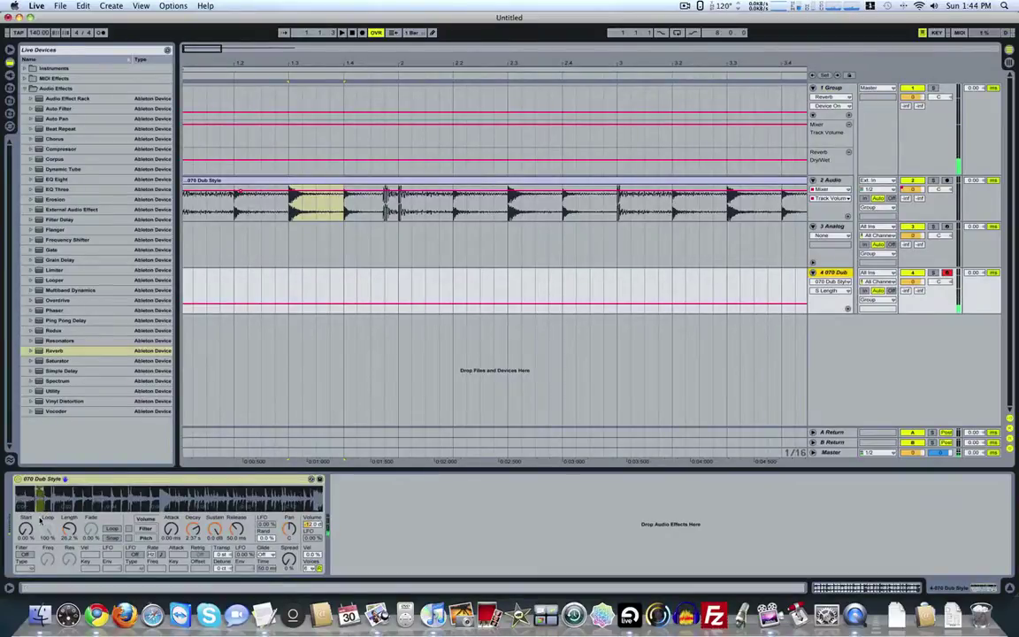
click(111, 529)
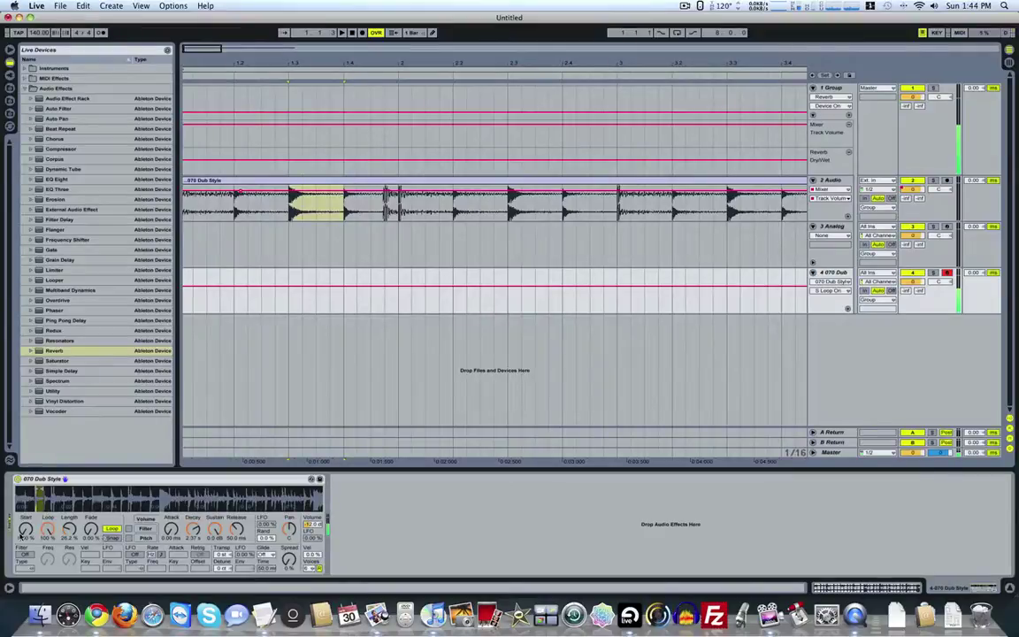
drag(69, 529, 69, 544)
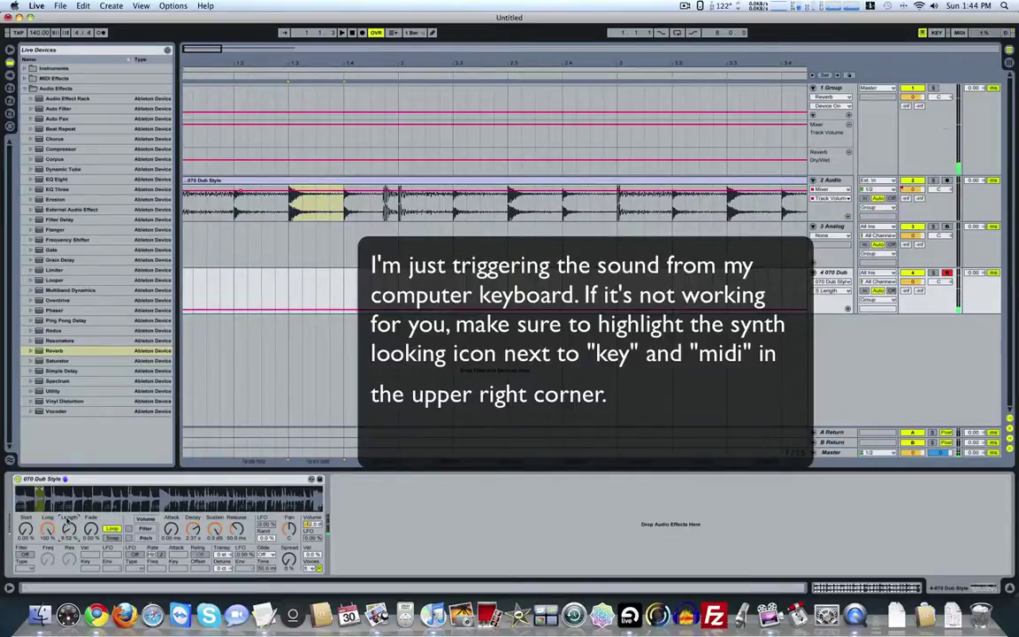
drag(48, 529, 47, 583)
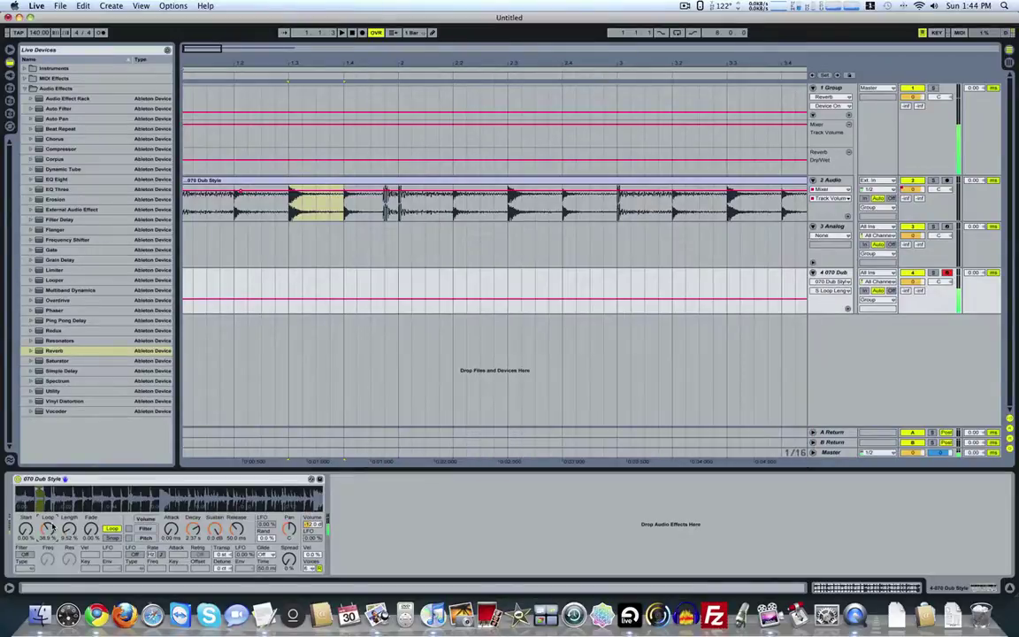
mouse_move(66, 528)
mouse_down()
mouse_move(54, 535)
mouse_move(68, 531)
mouse_up()
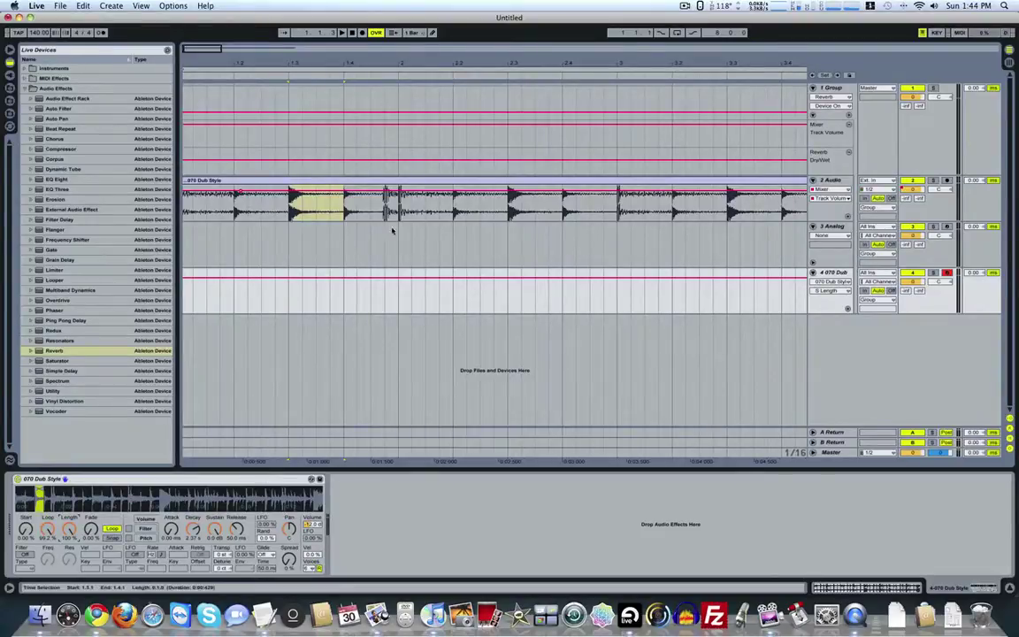
Step: Select the entire 070 Dub Style audio clip and load it into the 070 Dub track's sampler in place of the single drum hit
click(402, 181)
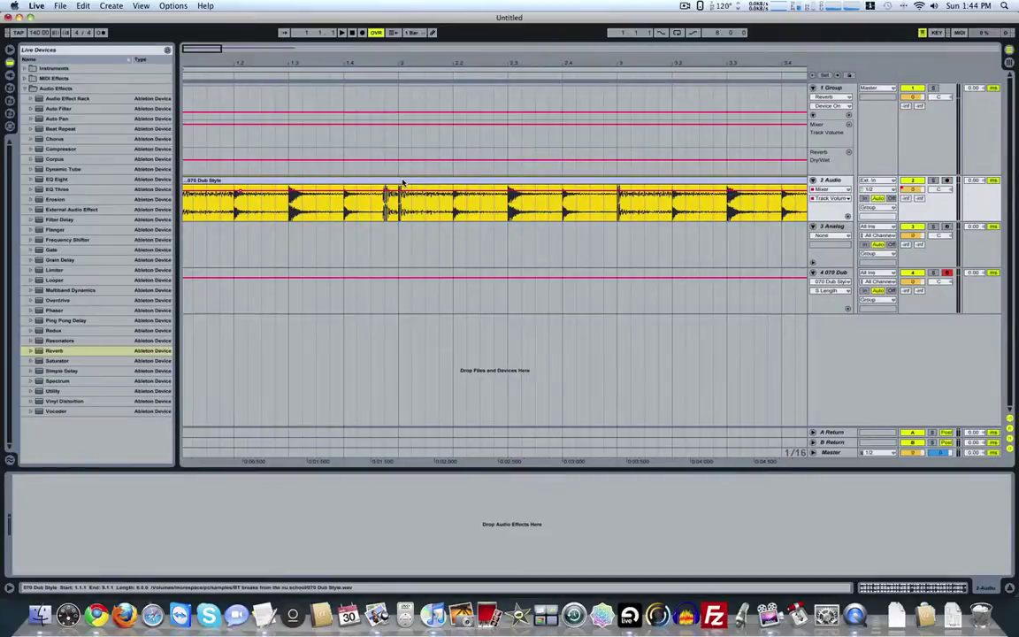
click(743, 274)
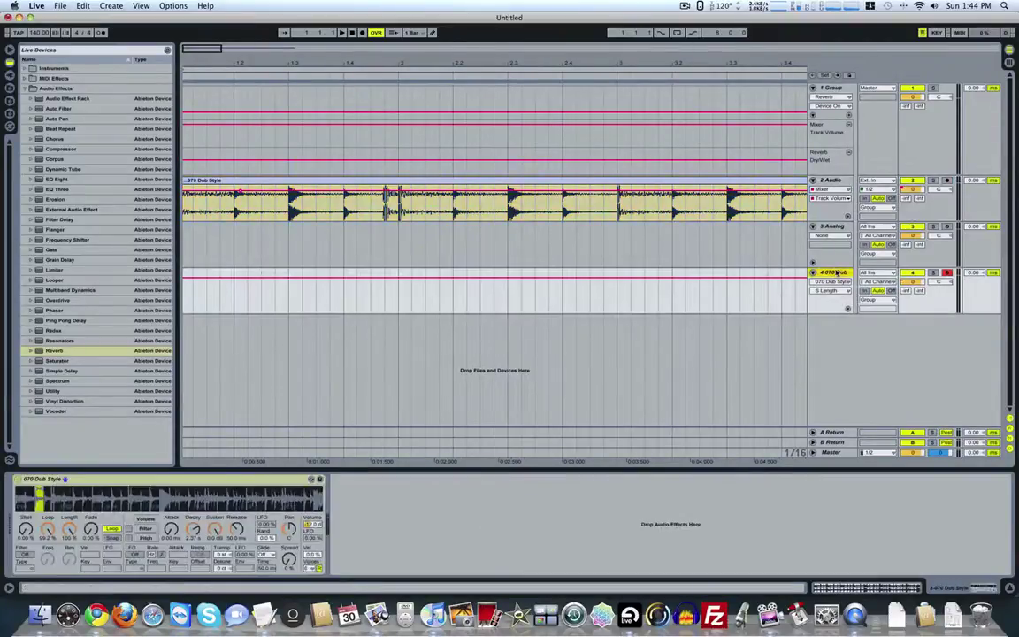
click(219, 506)
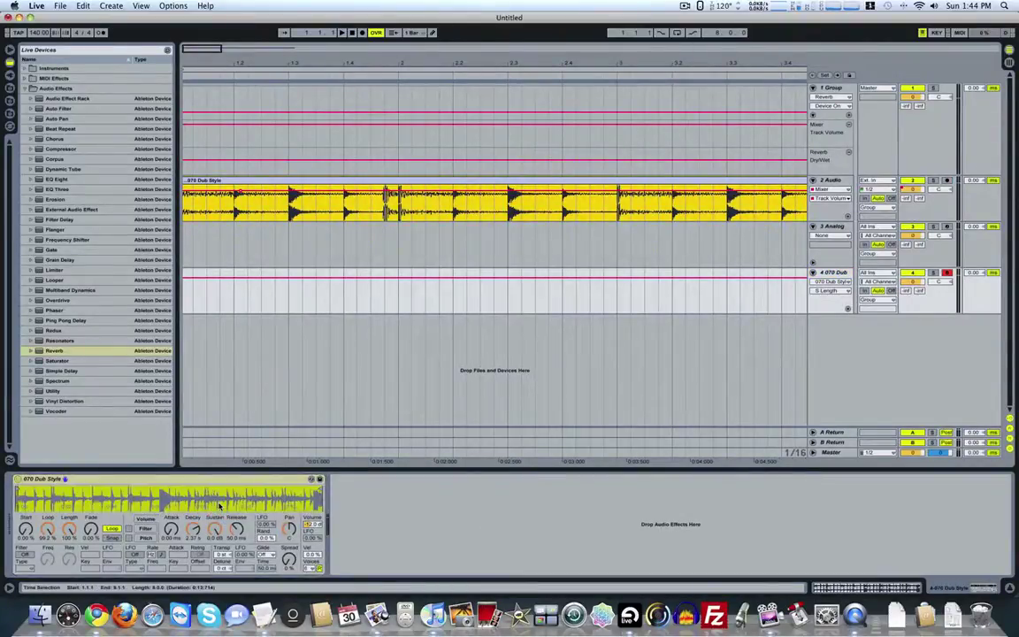
drag(220, 505, 221, 507)
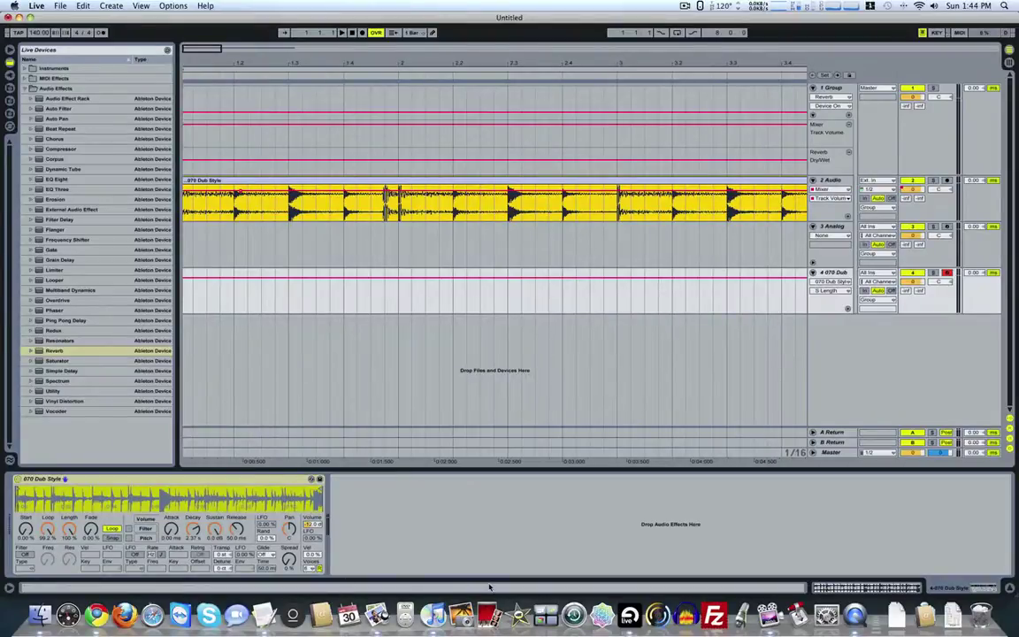